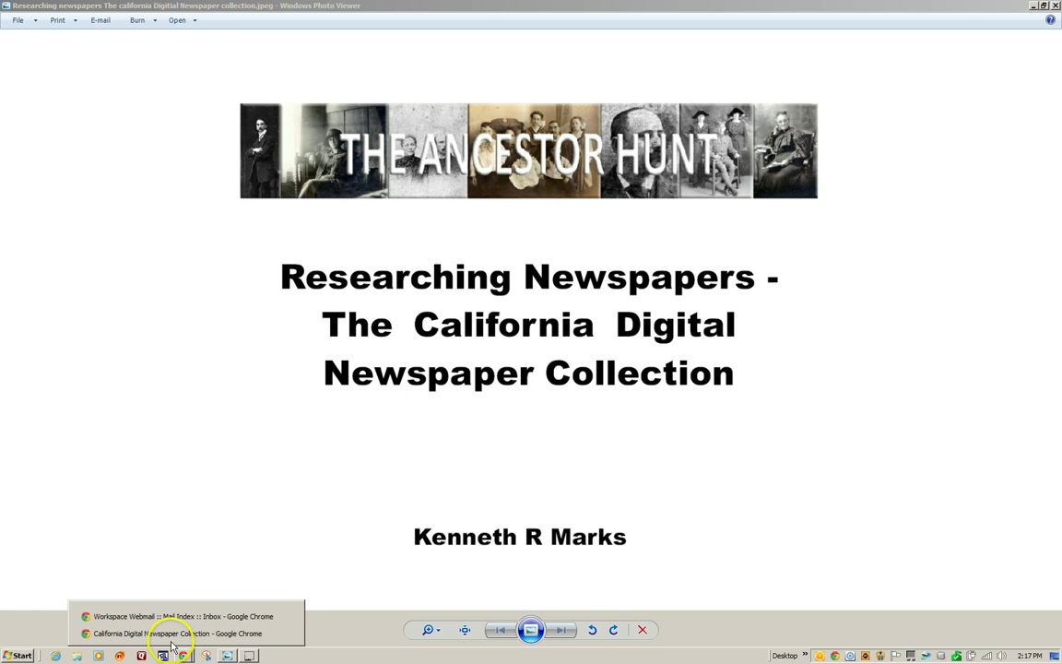
# - Switch to the California Digital Newspaper Collection window in Google Chrome
pyautogui.click(171, 635)
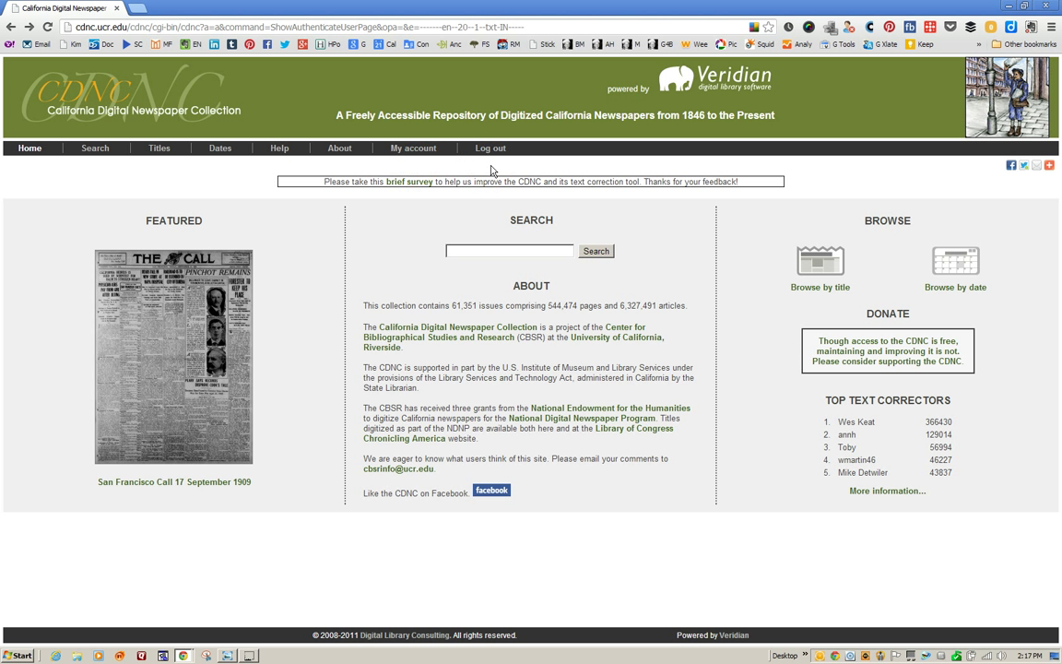
# - Browse the alphabetical list of newspaper titles, then go to the search page
pyautogui.click(154, 148)
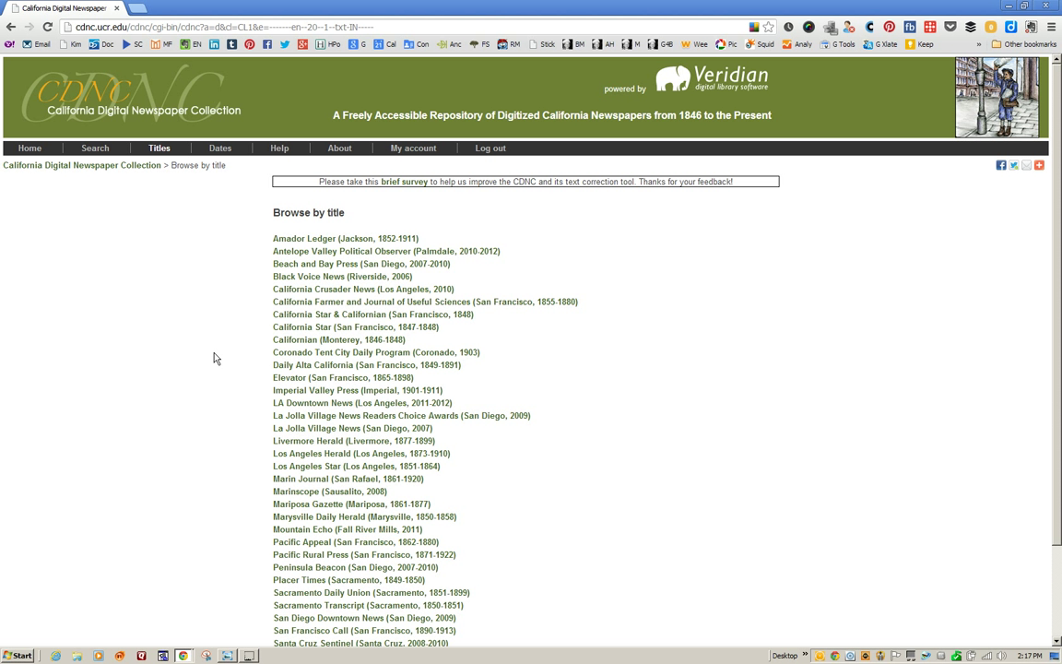
pyautogui.click(95, 149)
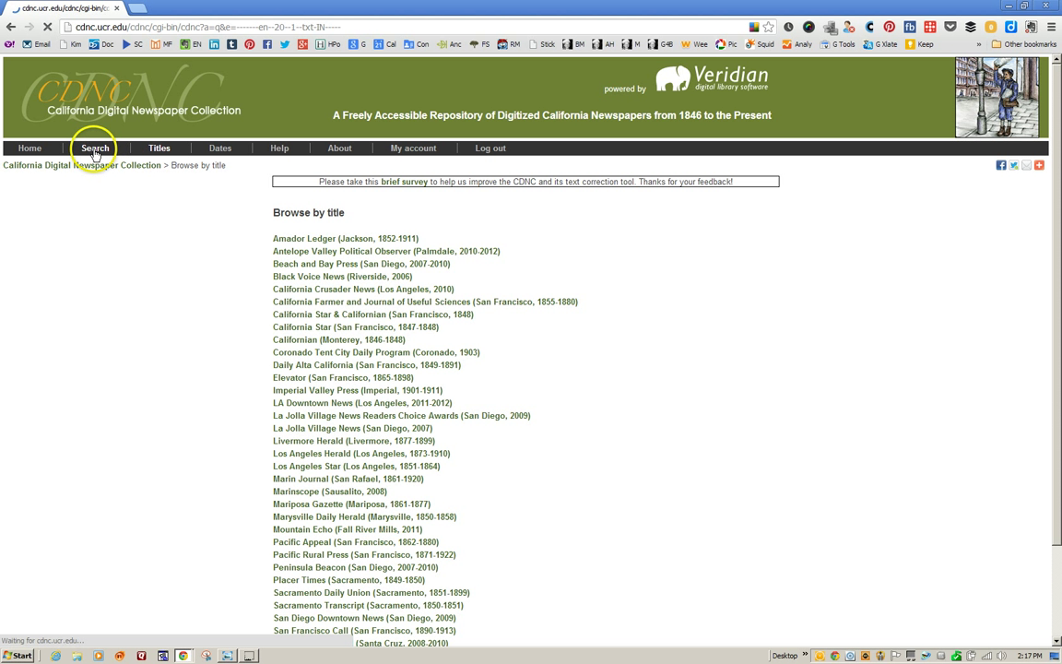
# - Set Advanced Search to Full text scope, Images summaries and 20 results per page
pyautogui.click(214, 214)
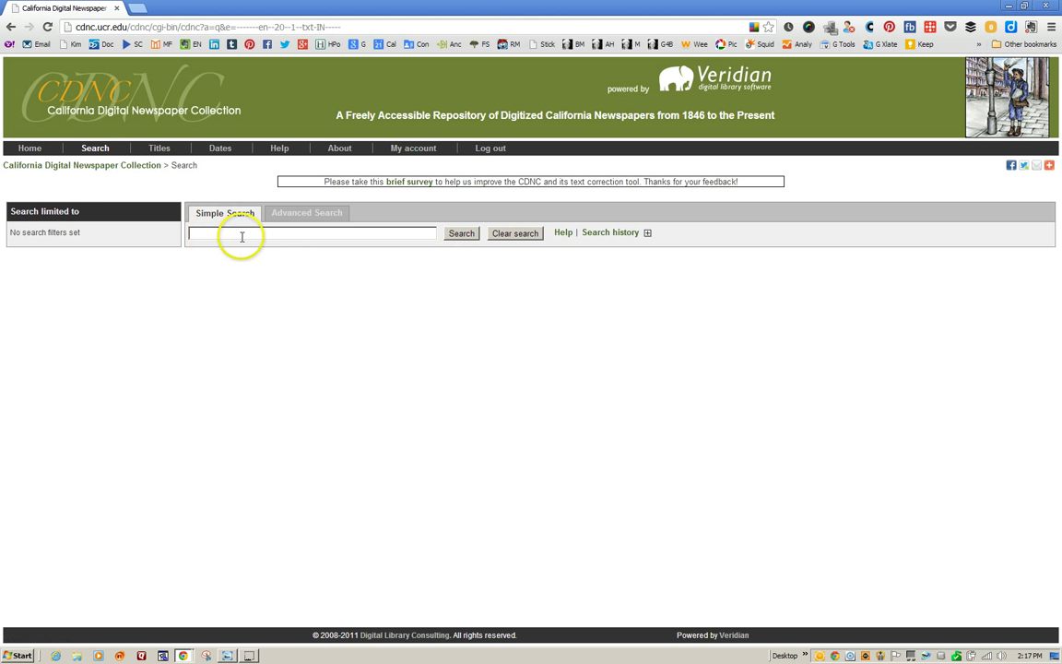
pyautogui.click(304, 213)
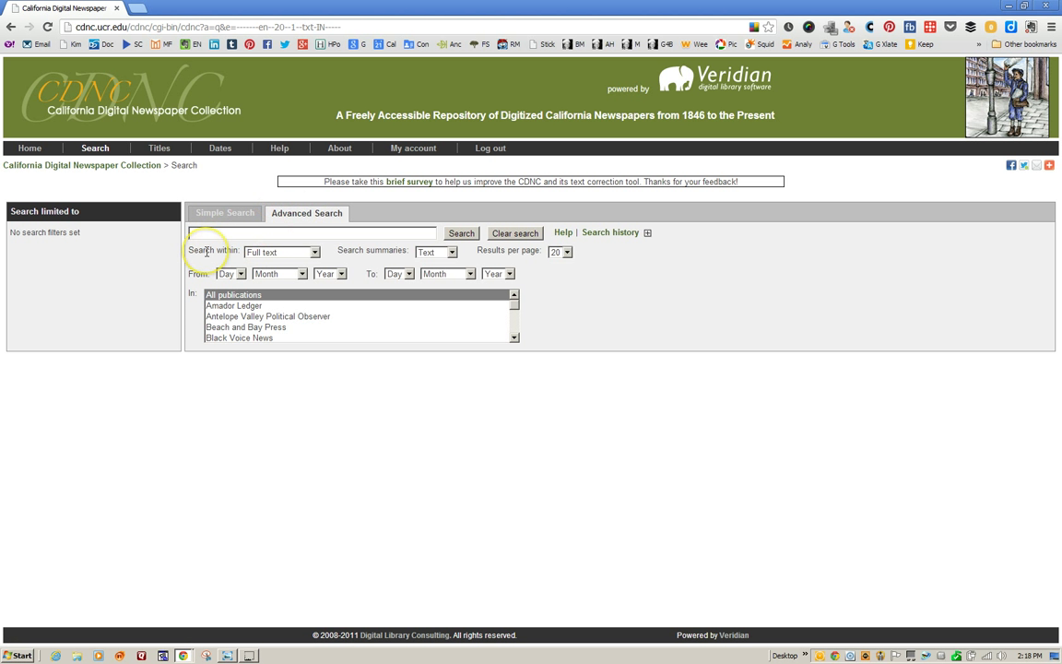
pyautogui.click(314, 252)
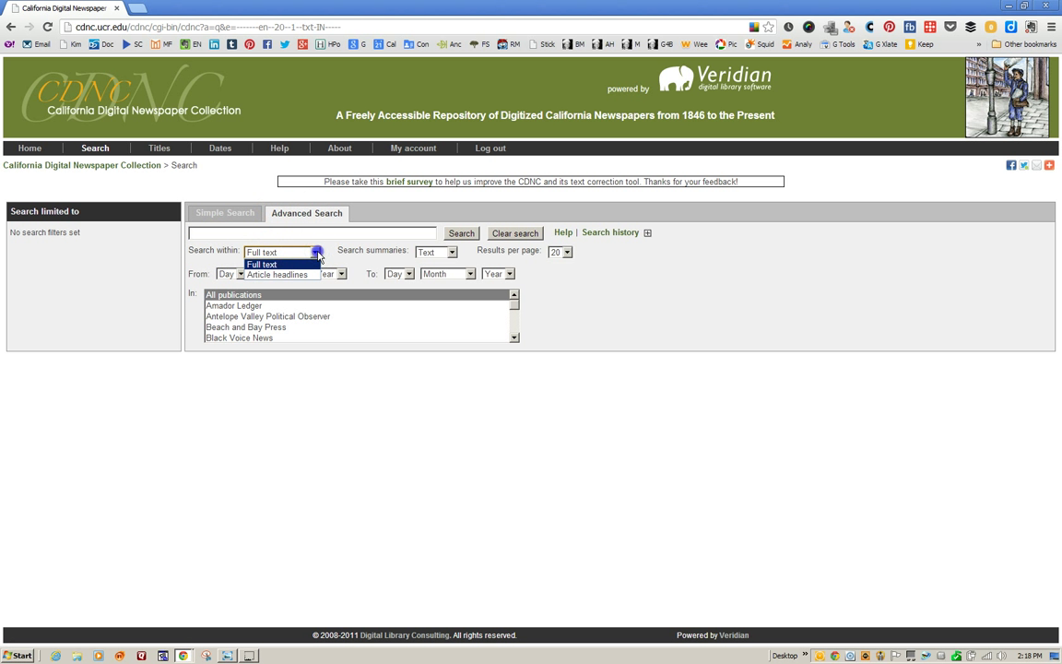
pyautogui.click(315, 252)
pyautogui.click(452, 252)
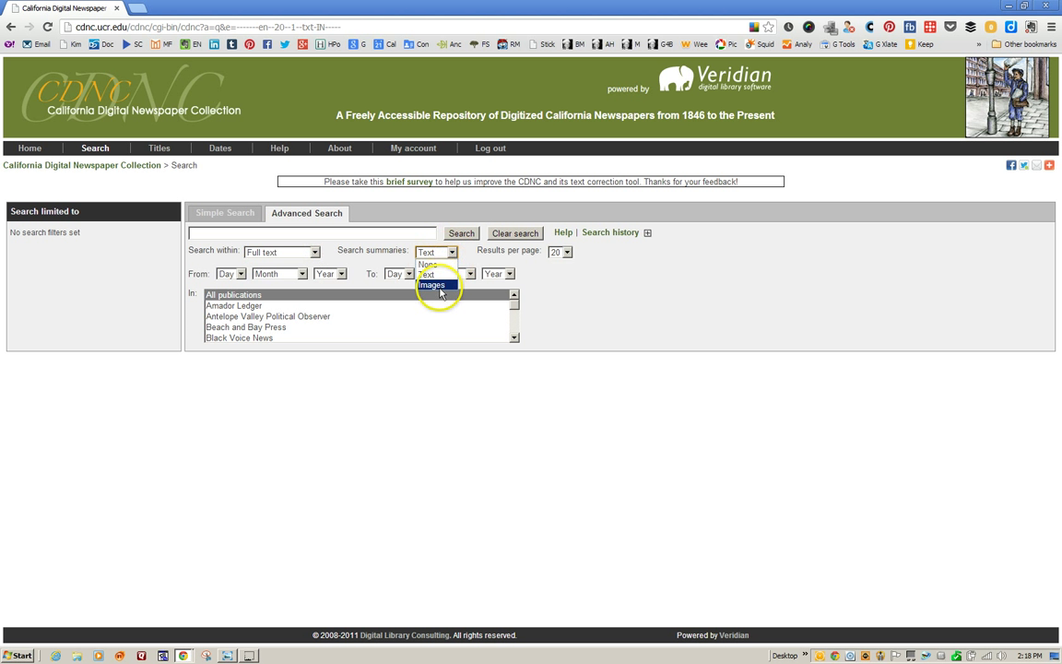
pyautogui.click(439, 285)
pyautogui.click(566, 253)
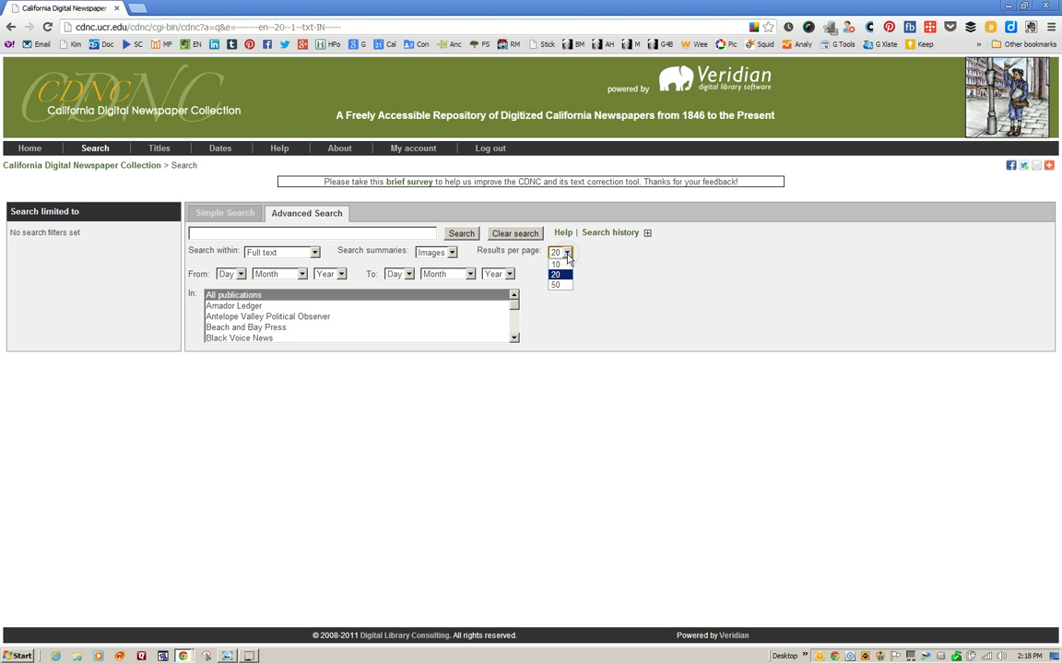
pyautogui.click(566, 254)
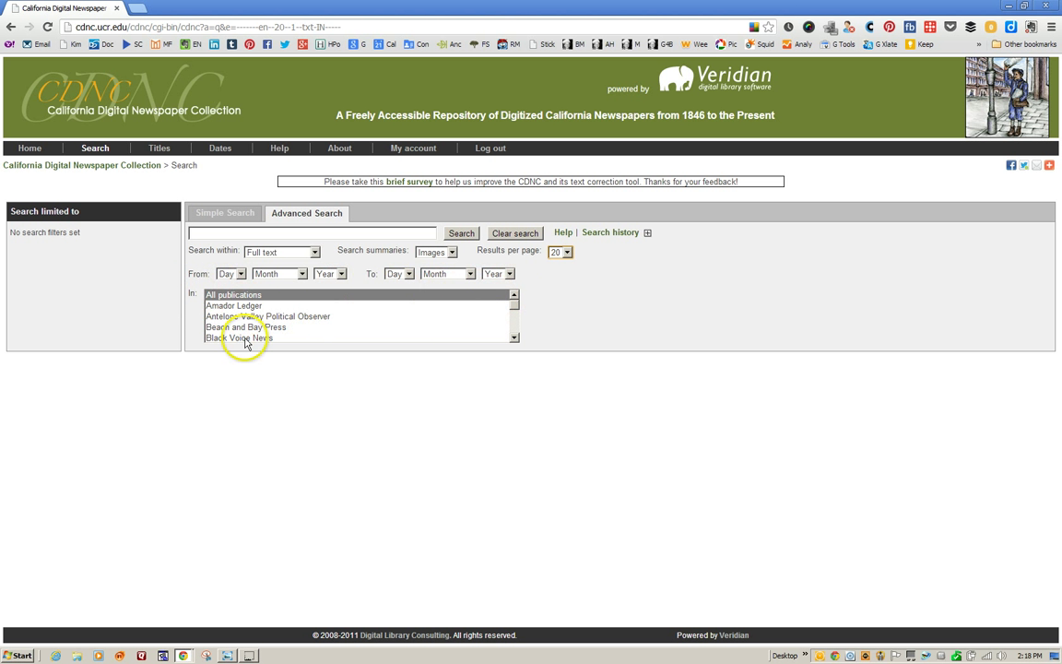
pyautogui.moveTo(514, 304)
pyautogui.mouseDown()
pyautogui.moveTo(516, 337)
pyautogui.moveTo(516, 304)
pyautogui.mouseUp()
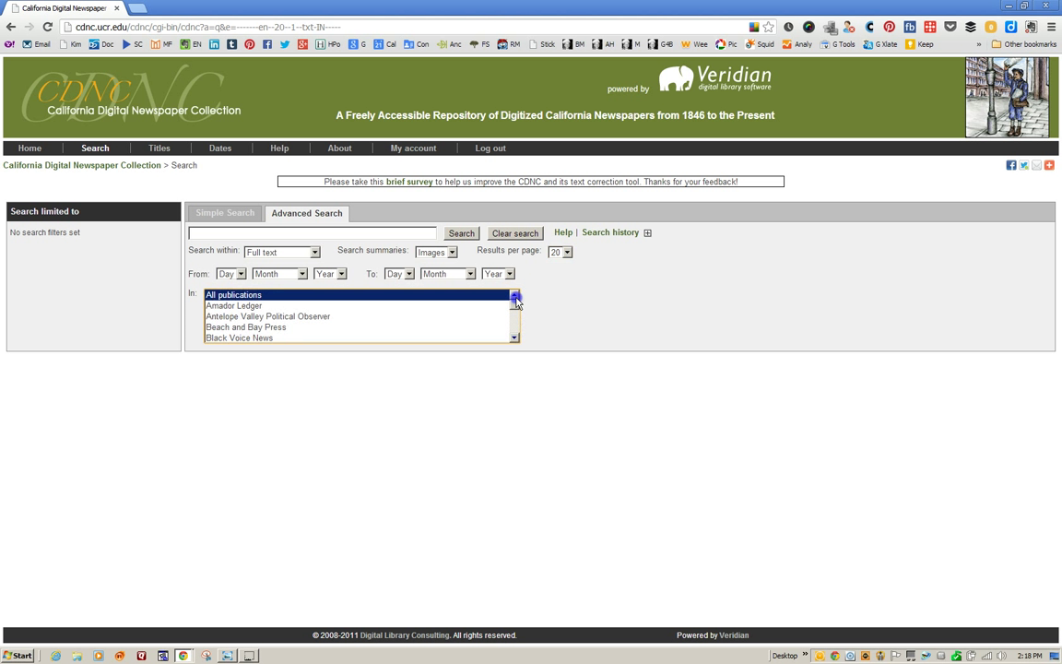
pyautogui.click(202, 234)
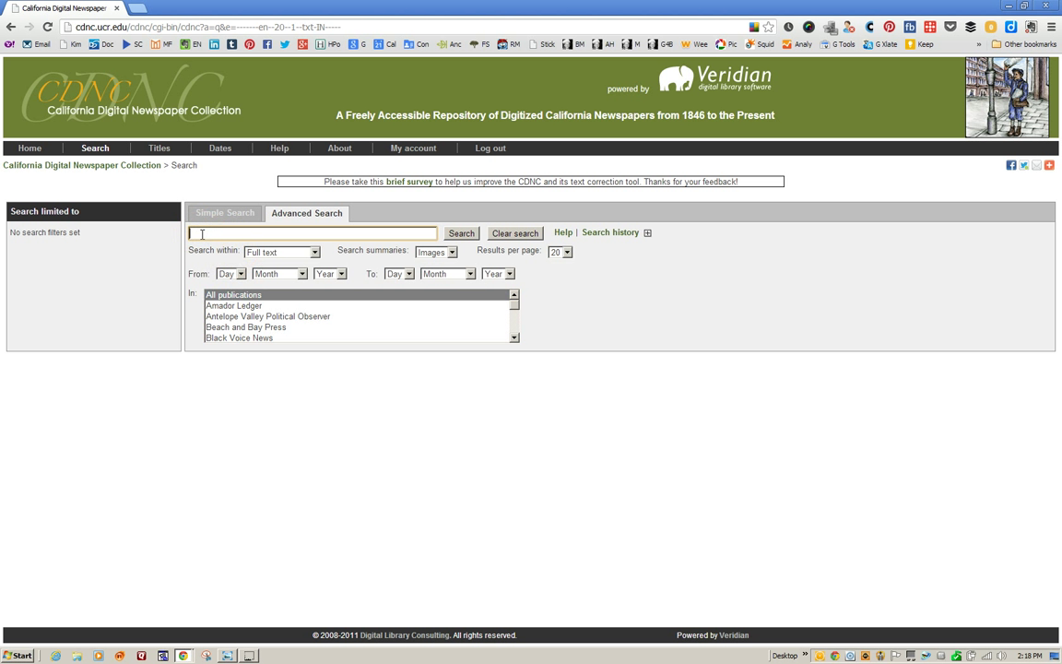
# - Search for 'braunhart' and scroll through the 1486 matching results
pyautogui.write('braunhart')
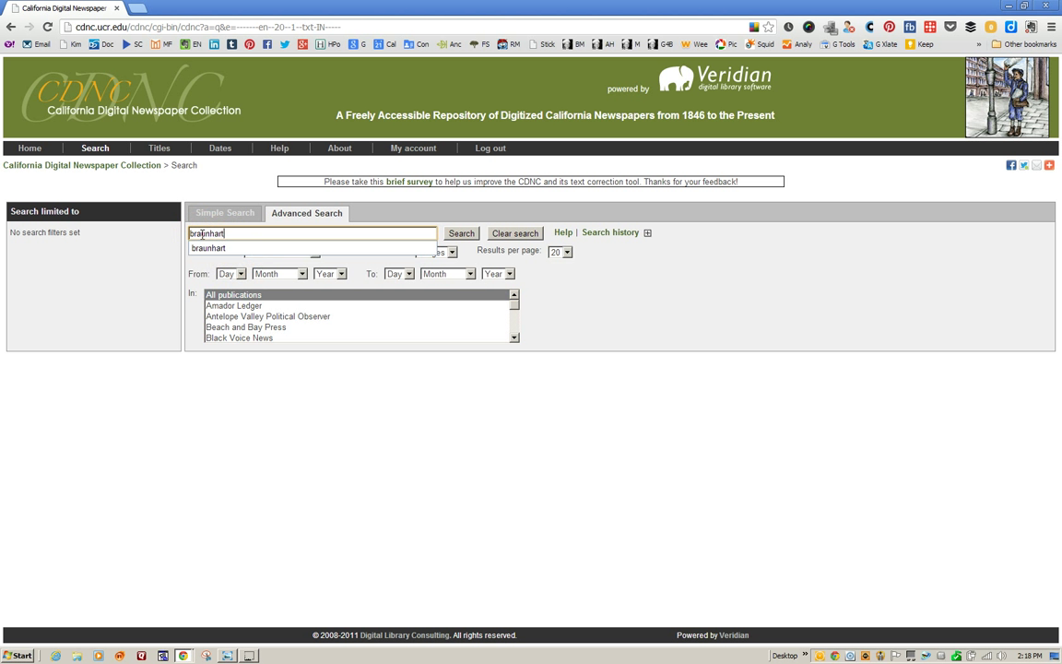
pyautogui.click(455, 234)
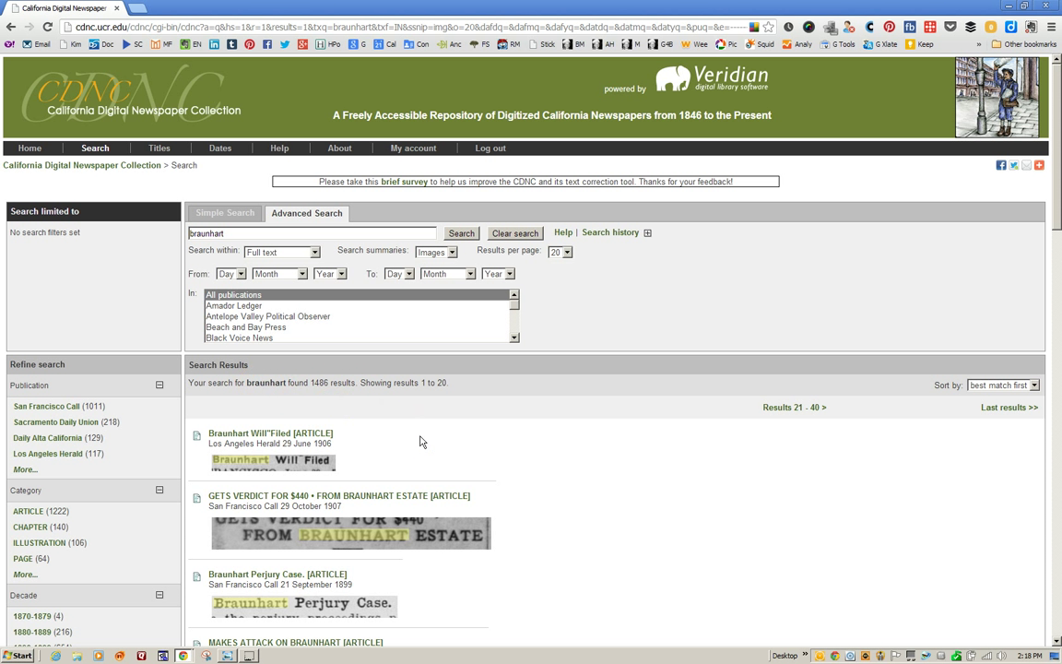
pyautogui.scroll(-2, 420, 441)
pyautogui.scroll(-2, 421, 442)
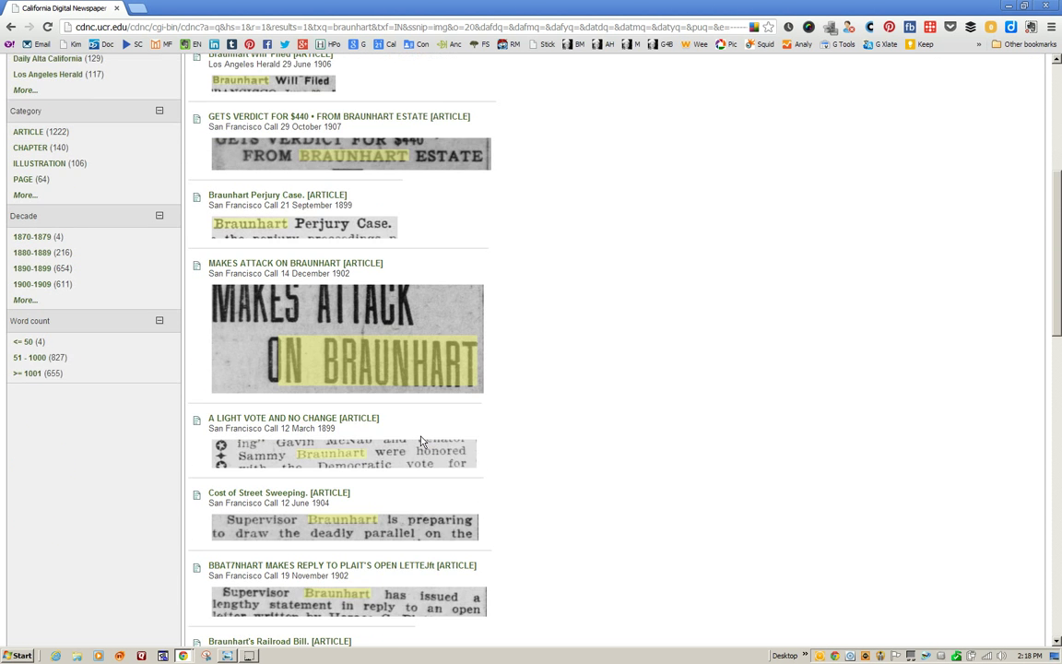
pyautogui.scroll(-2, 420, 441)
pyautogui.scroll(4, 420, 442)
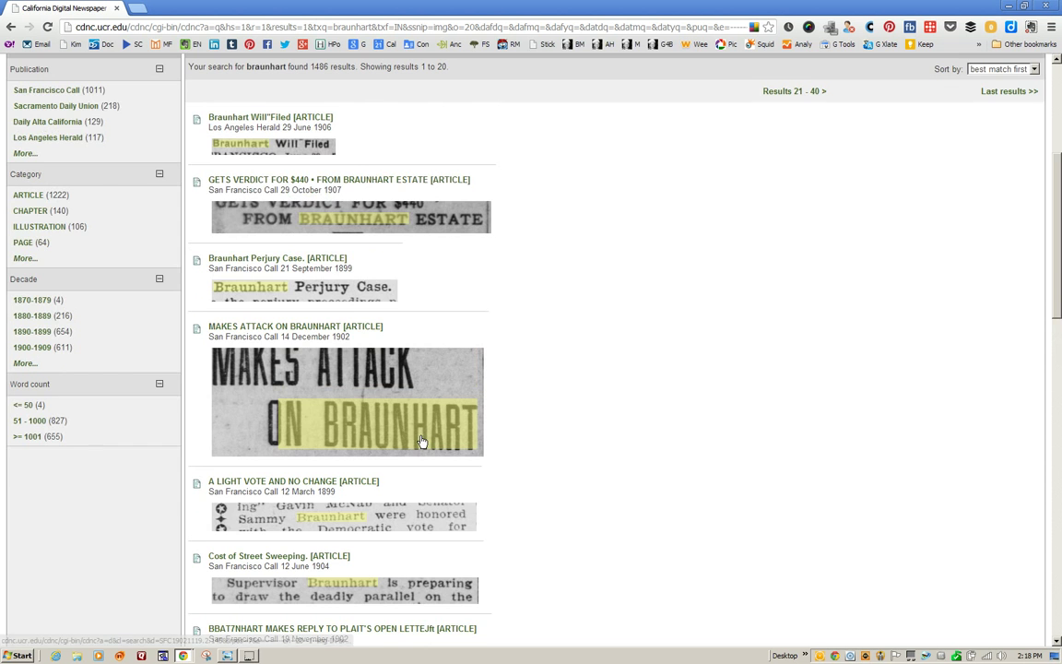
pyautogui.scroll(-1, 420, 442)
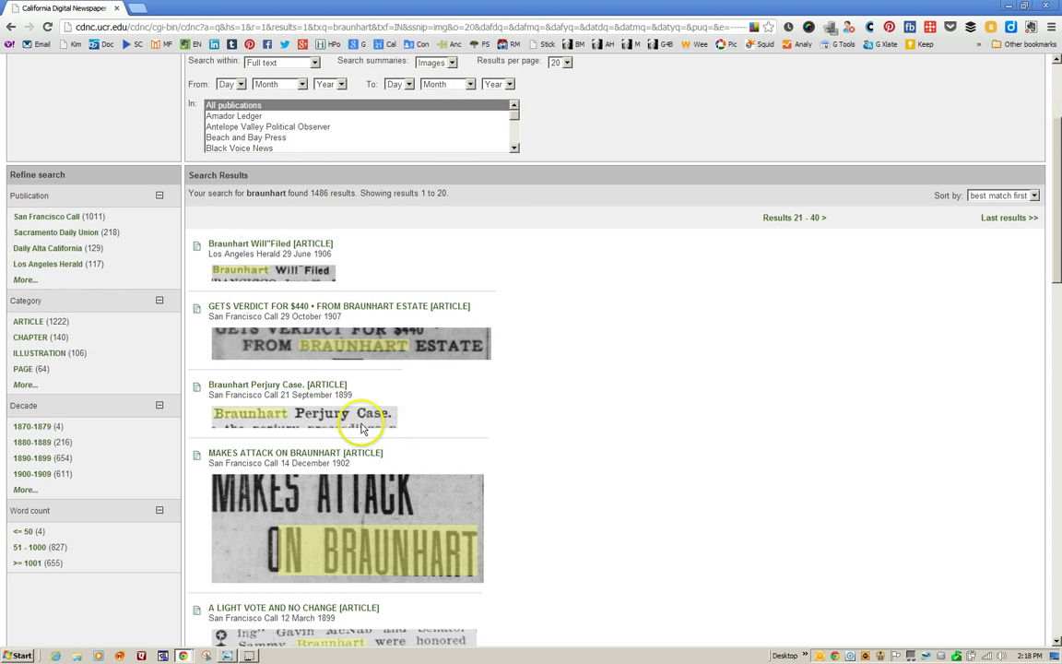
# - Open the 21 September 1899 'Braunhart Perjury Case' article, zoom in, and bring up its context menu
pyautogui.click(241, 390)
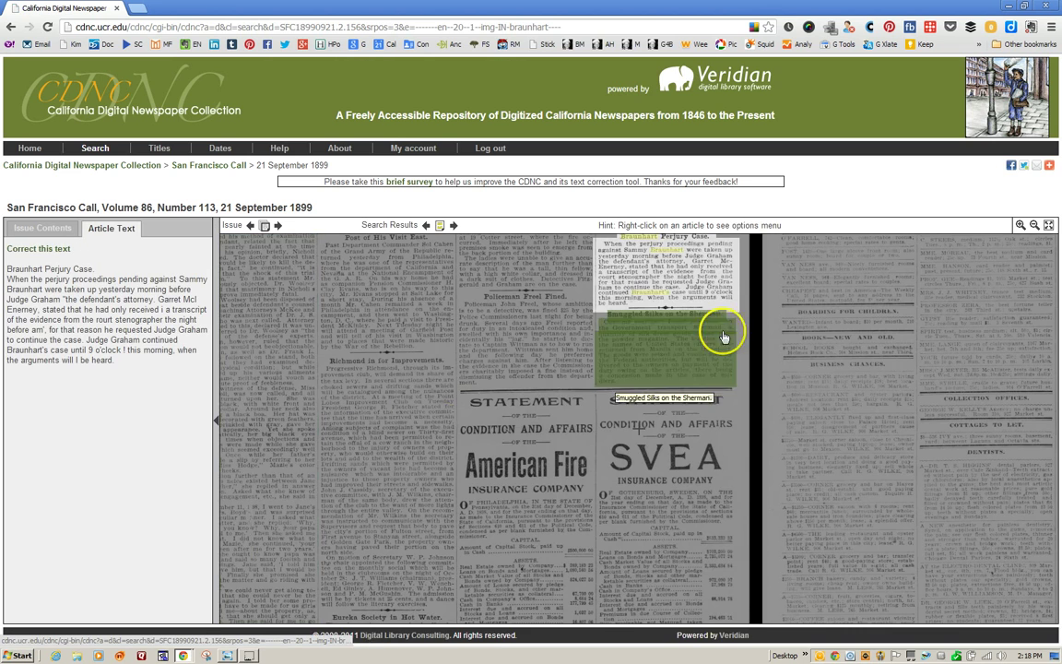
pyautogui.moveTo(662, 284); pyautogui.dragTo(490, 432)
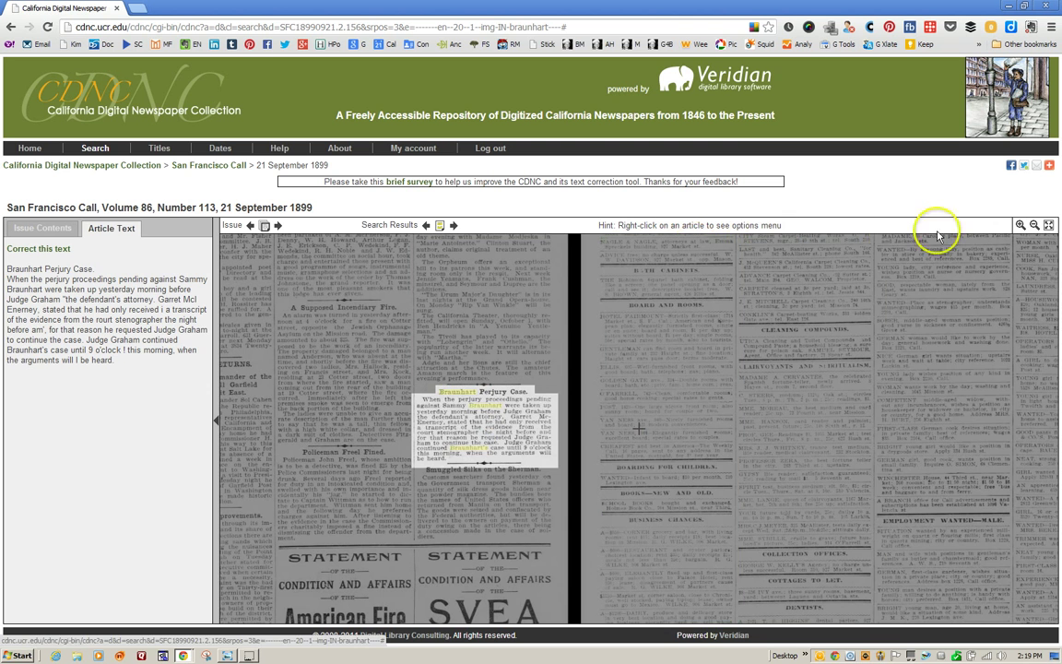
pyautogui.click(1020, 226)
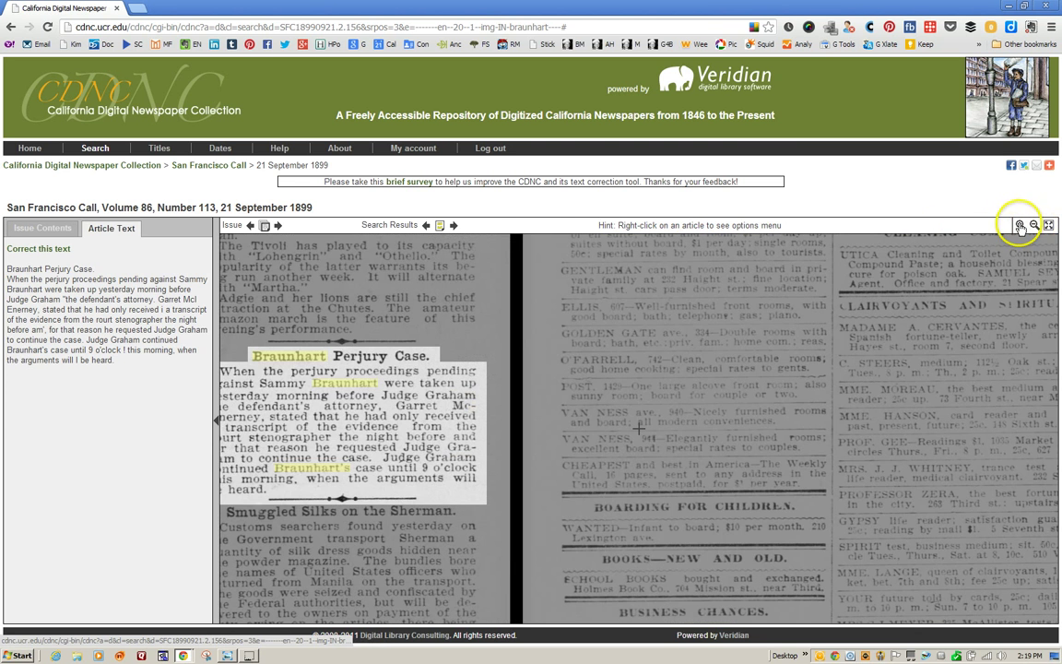
pyautogui.moveTo(428, 400); pyautogui.dragTo(664, 386)
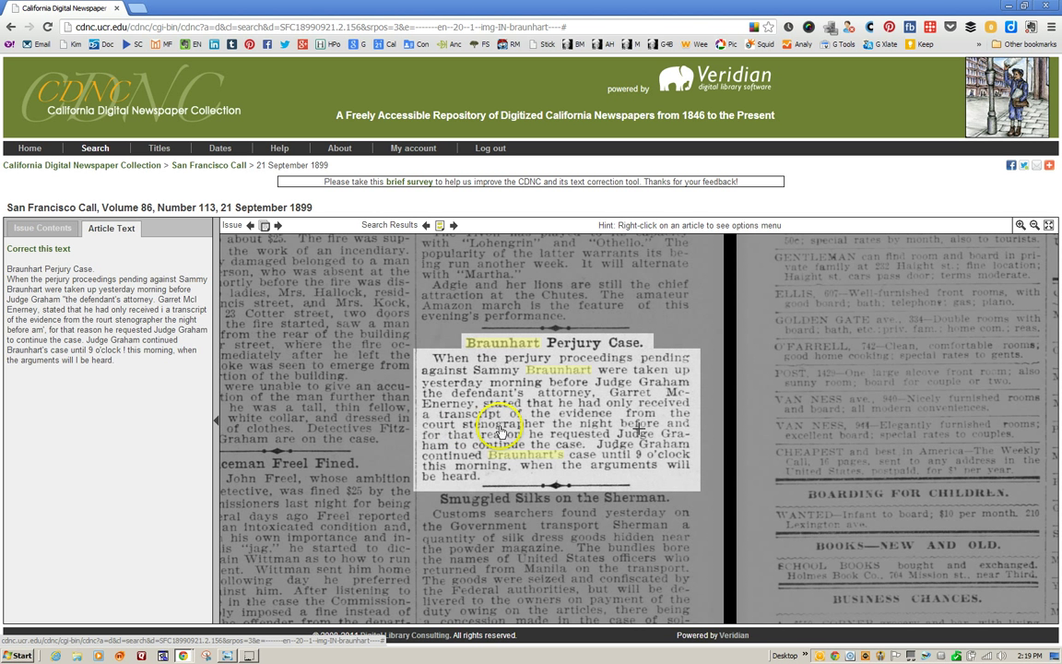
pyautogui.rightClick(474, 426)
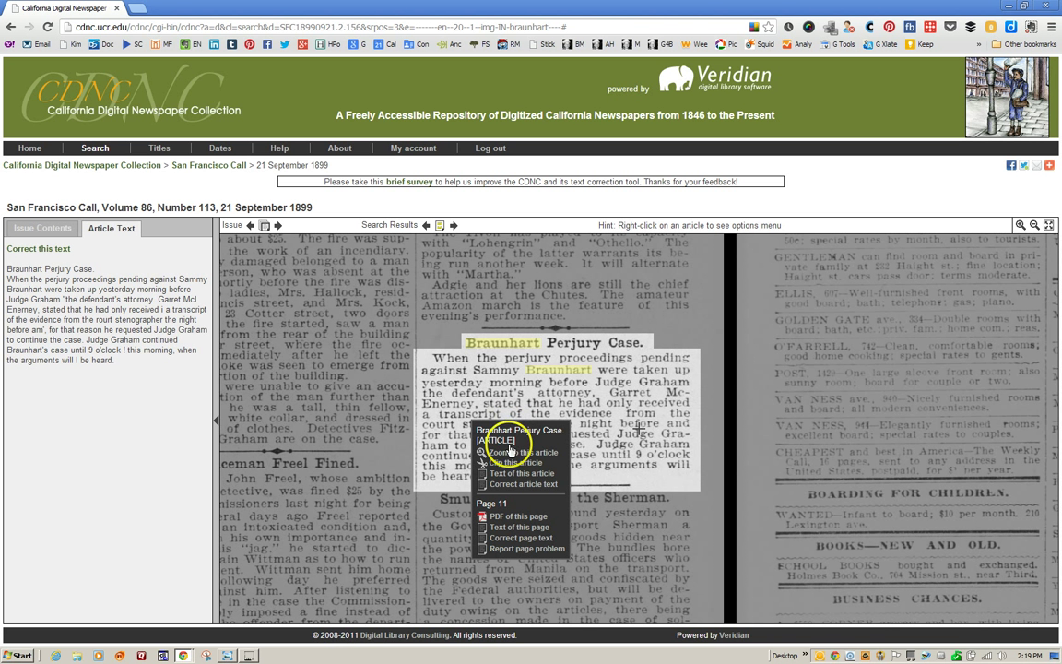
# - Clip the Braunhart article to its own view, then return and zoom the full page onto it
pyautogui.click(504, 463)
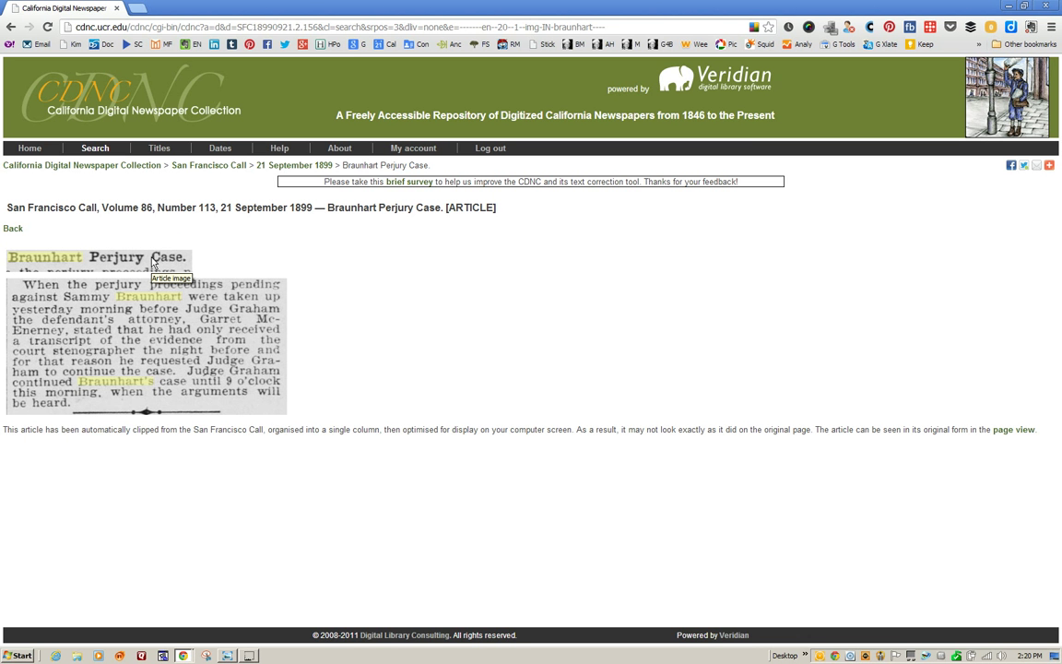
pyautogui.click(12, 27)
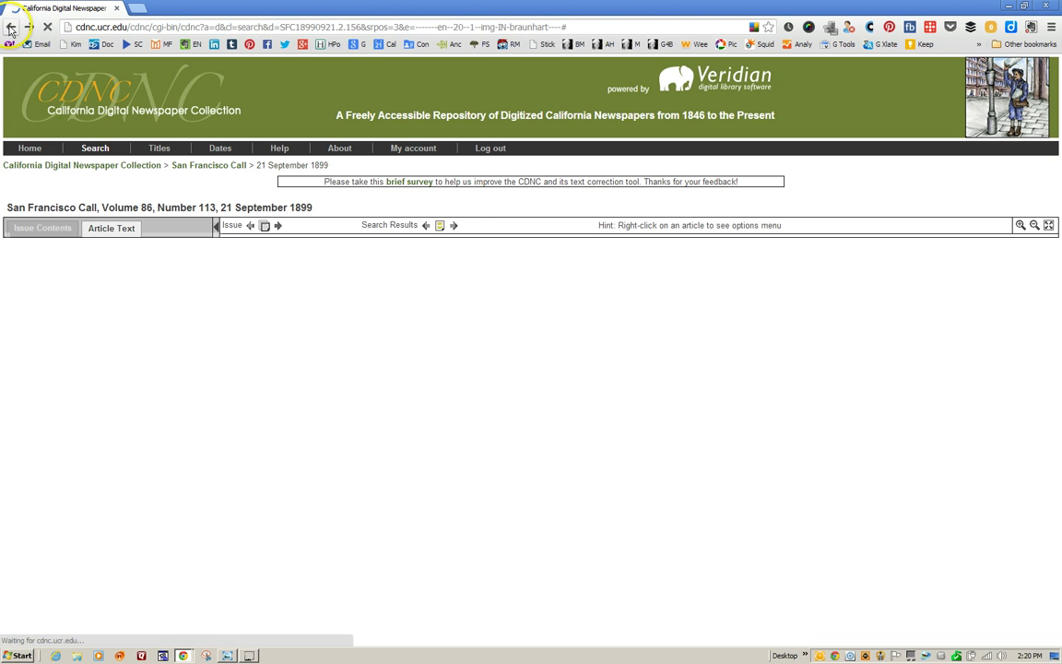
pyautogui.moveTo(625, 289); pyautogui.dragTo(505, 417)
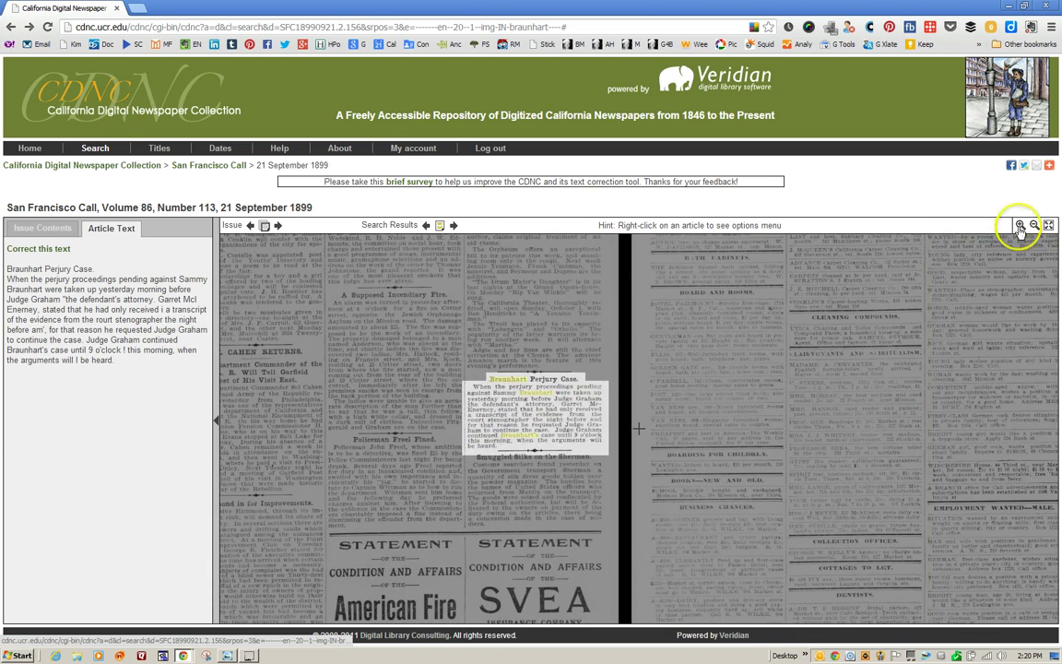
pyautogui.click(1020, 225)
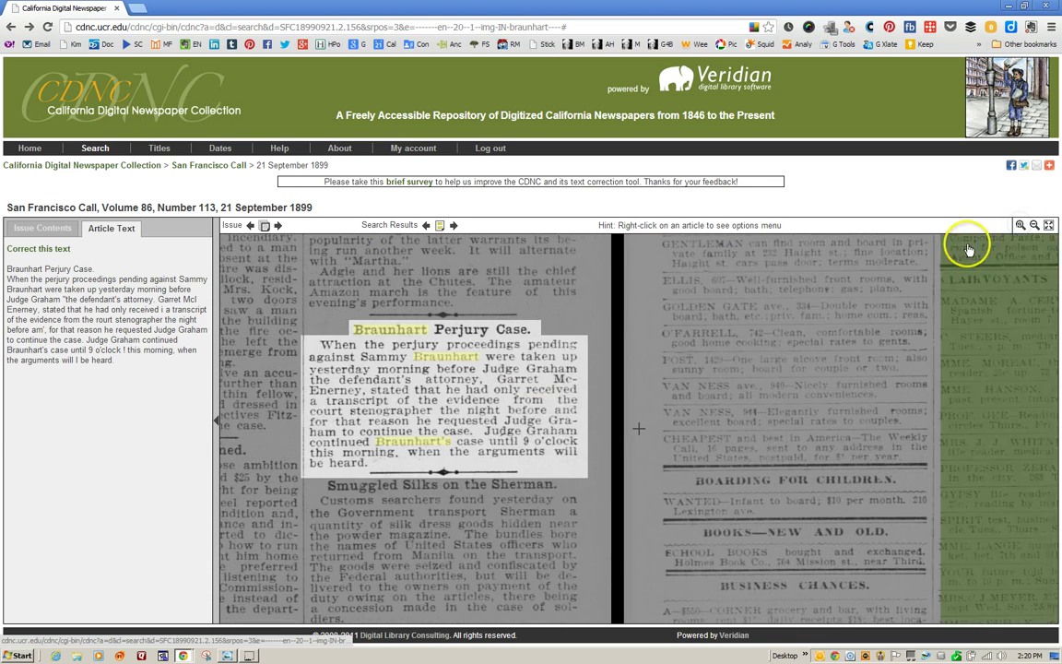
# - Snip a rectangular screenshot of the Braunhart Perjury Case article, then close Snipping Tool
pyautogui.click(207, 656)
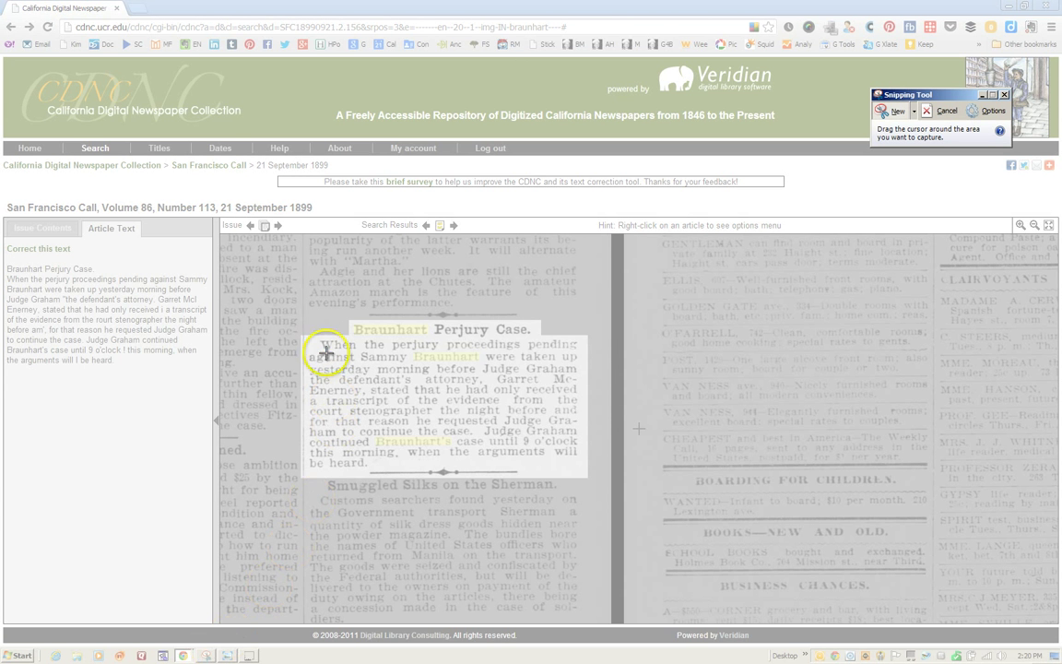
pyautogui.moveTo(304, 314); pyautogui.dragTo(590, 478)
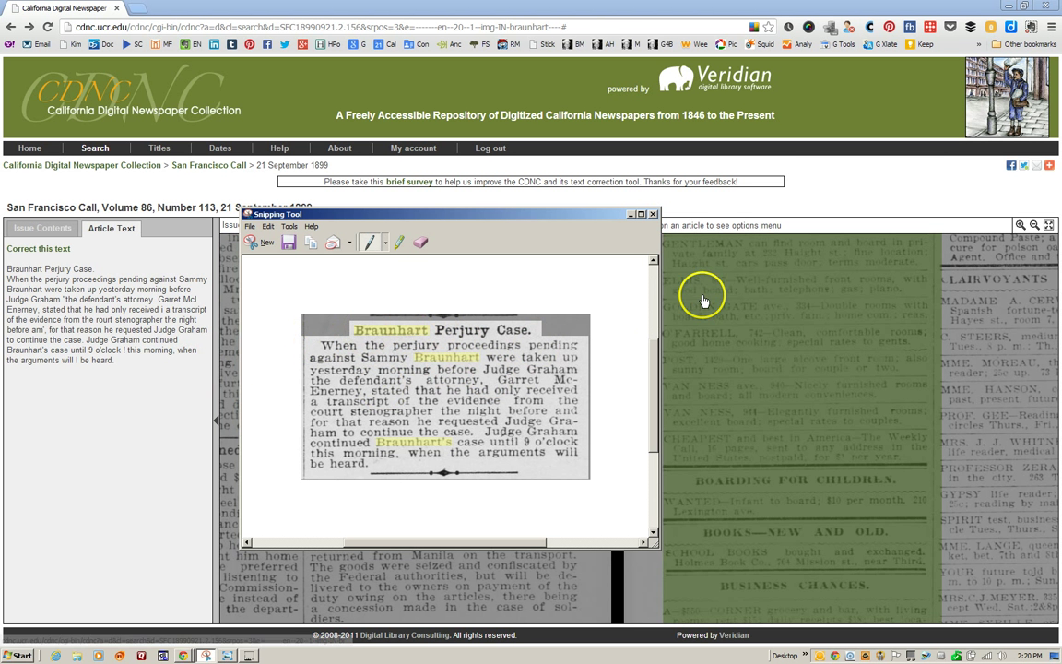
pyautogui.click(652, 214)
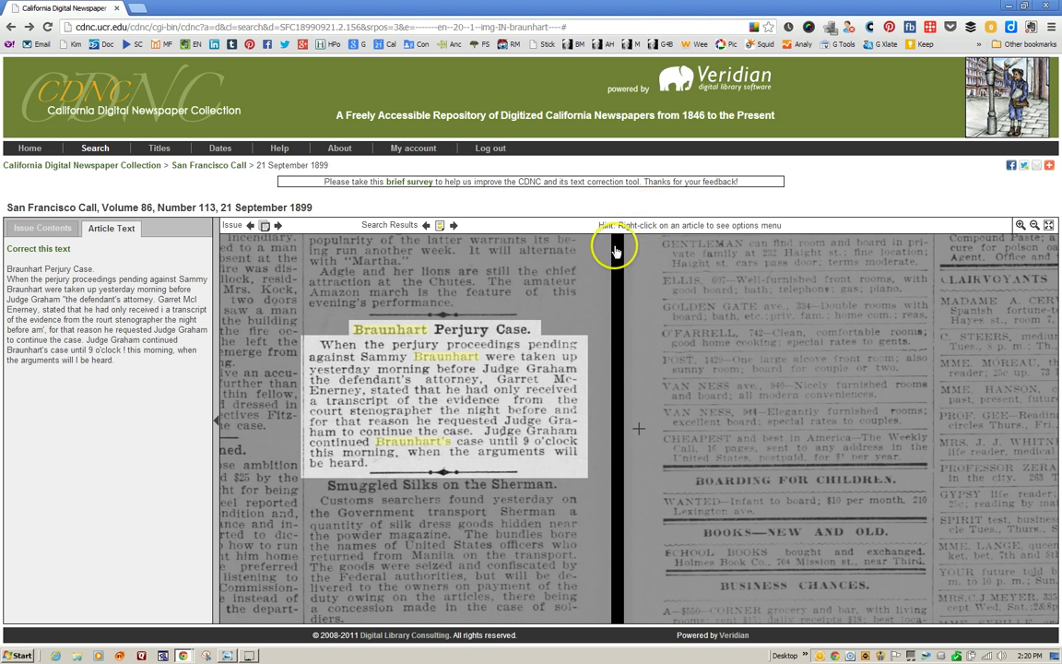
# - Download the article's whole newspaper page as 0545.pdf
pyautogui.rightClick(431, 393)
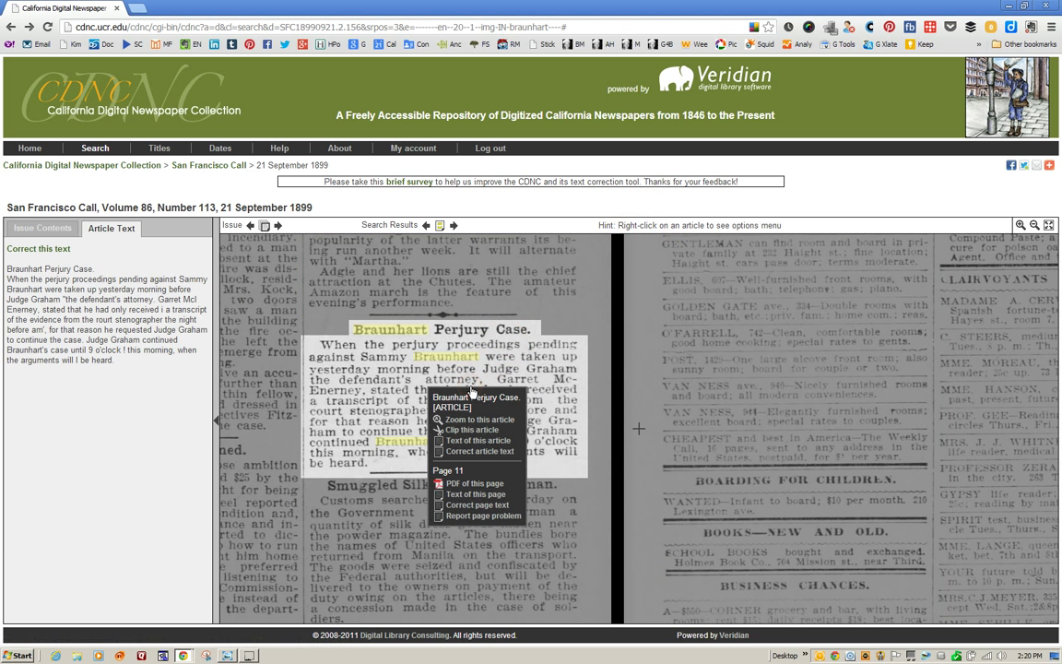
pyautogui.click(488, 483)
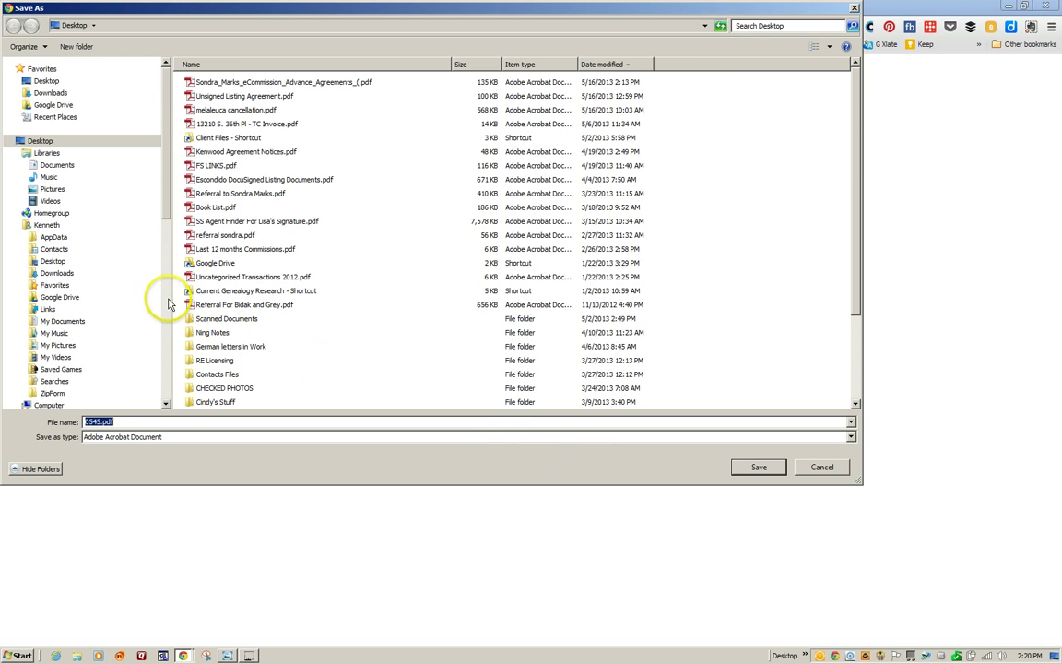
pyautogui.click(750, 475)
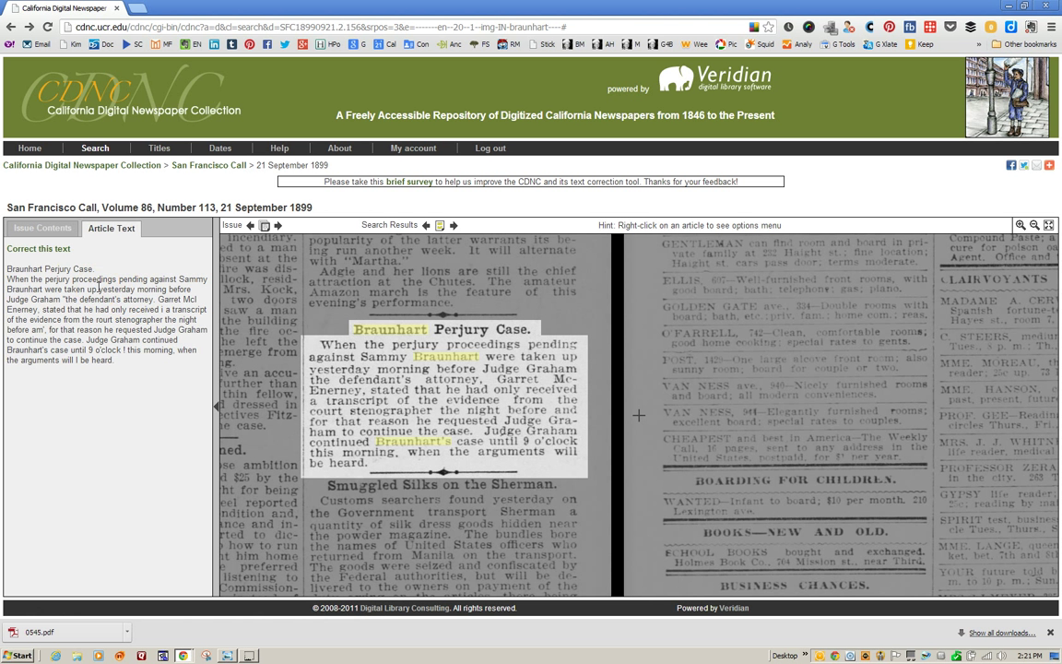
# - In text correction, replace the leading 'r' of 'rourt stenographer' with 'c' and save
pyautogui.click(45, 249)
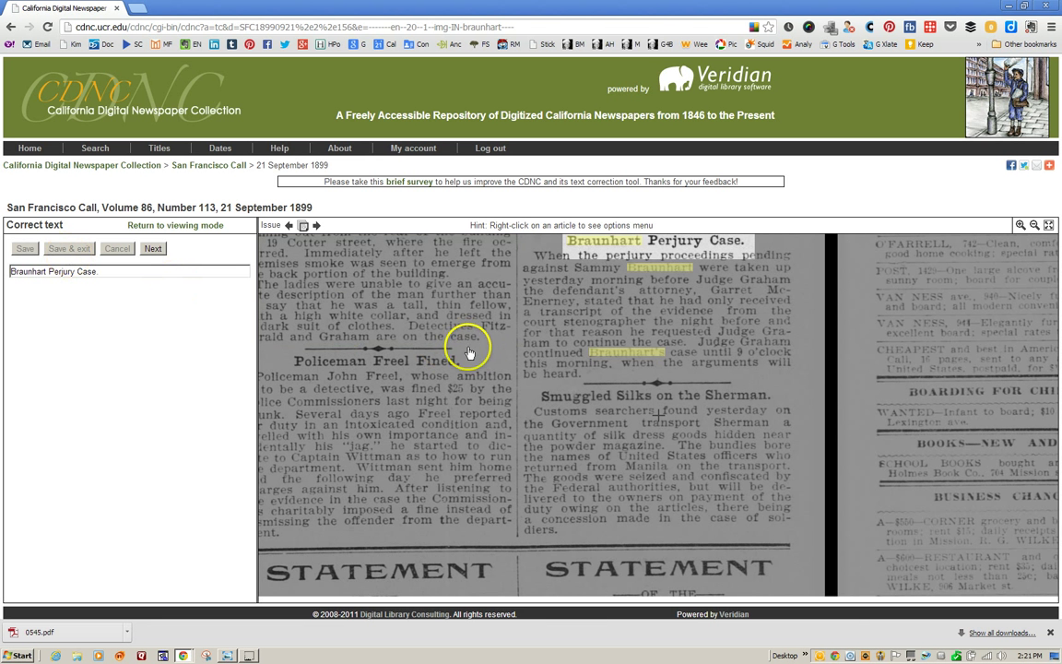
pyautogui.click(615, 324)
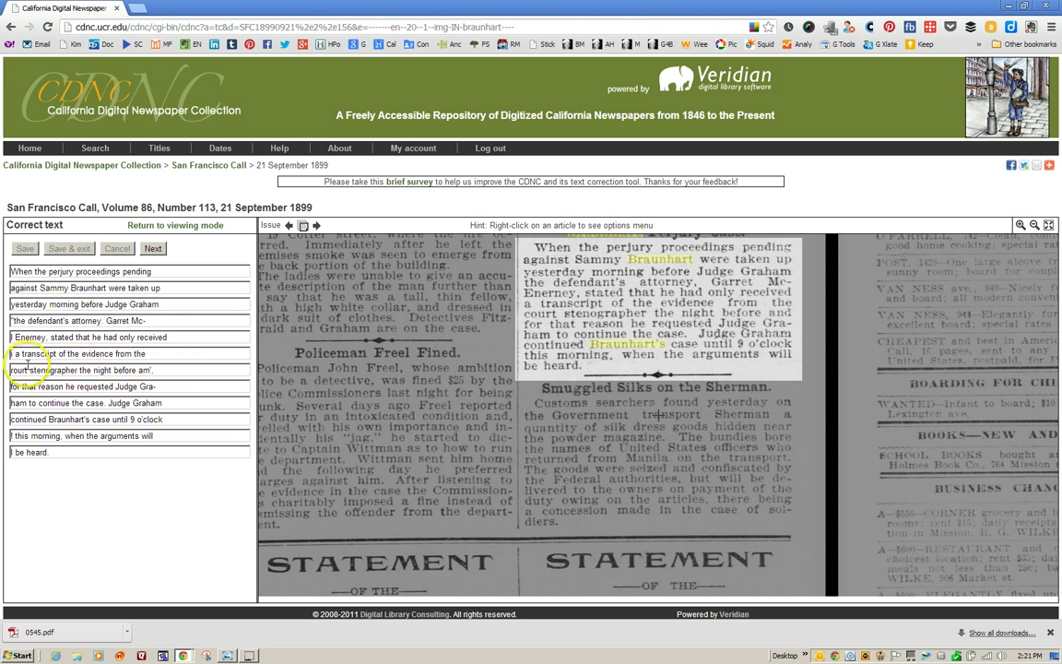
pyautogui.click(77, 367)
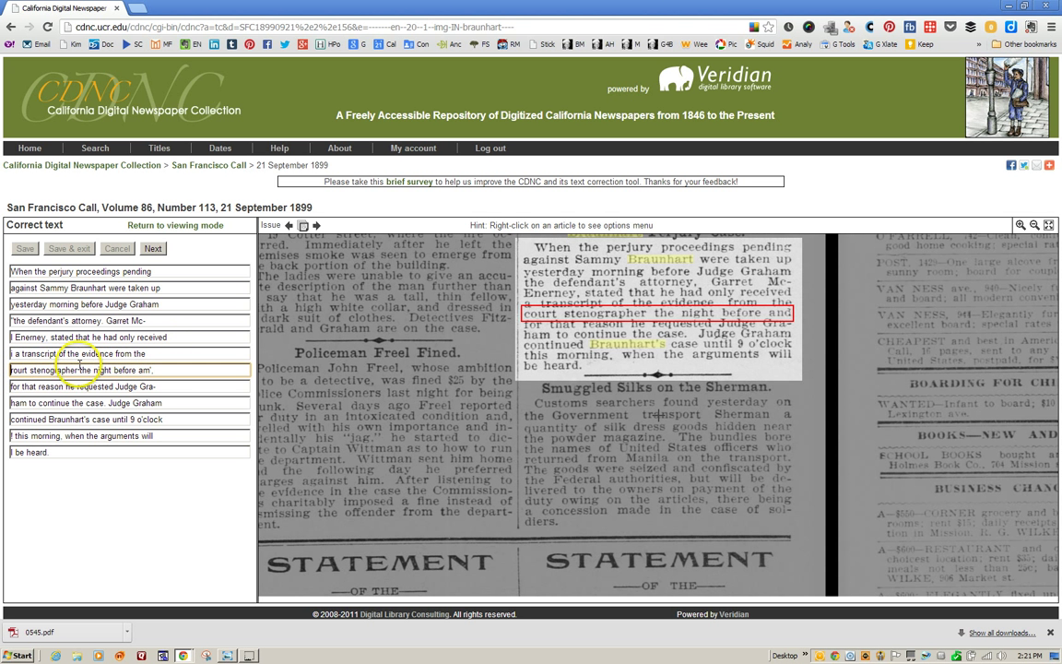
pyautogui.press('Home')
pyautogui.press('Delete')
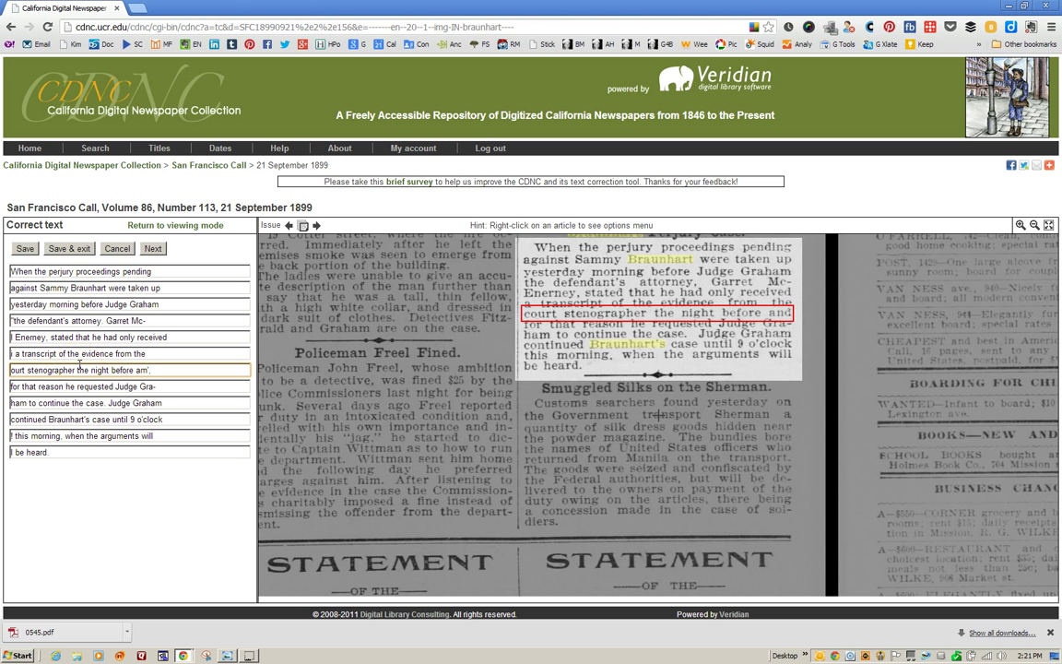
pyautogui.write('c')
pyautogui.click(23, 247)
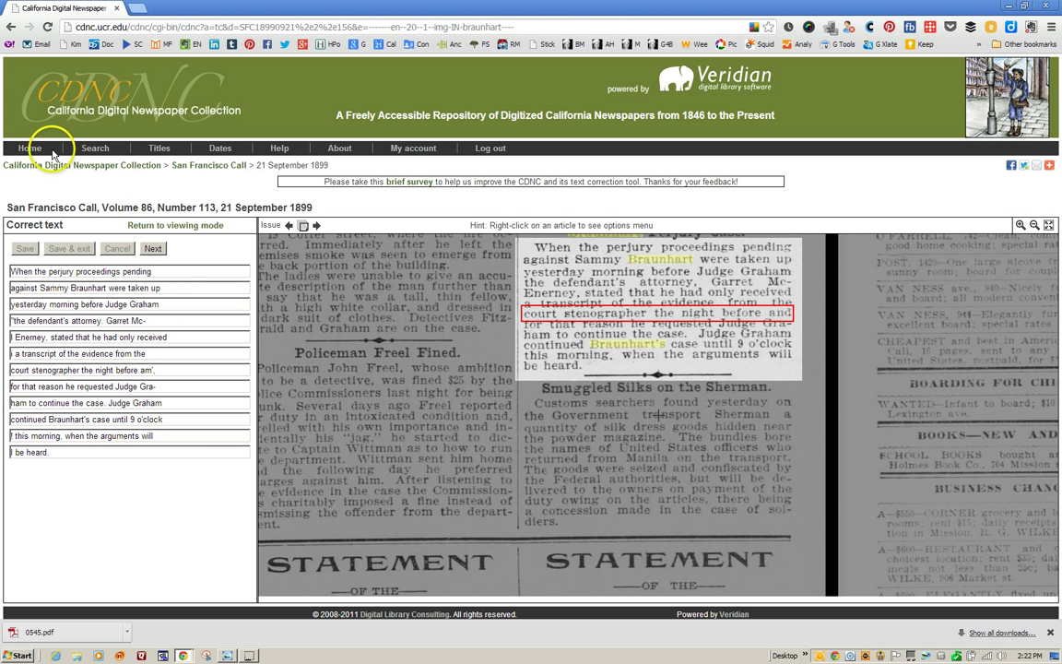
# - Return to viewing mode, recentre the Braunhart article, and go back to Advanced Search
pyautogui.click(160, 229)
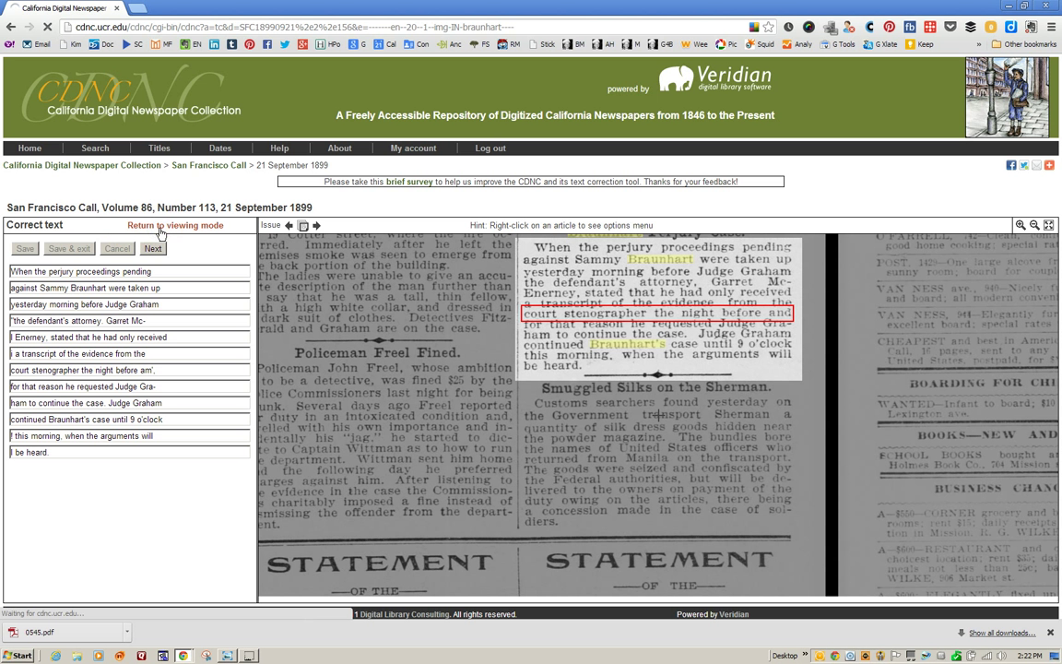
pyautogui.click(147, 205)
pyautogui.click(173, 229)
pyautogui.click(198, 210)
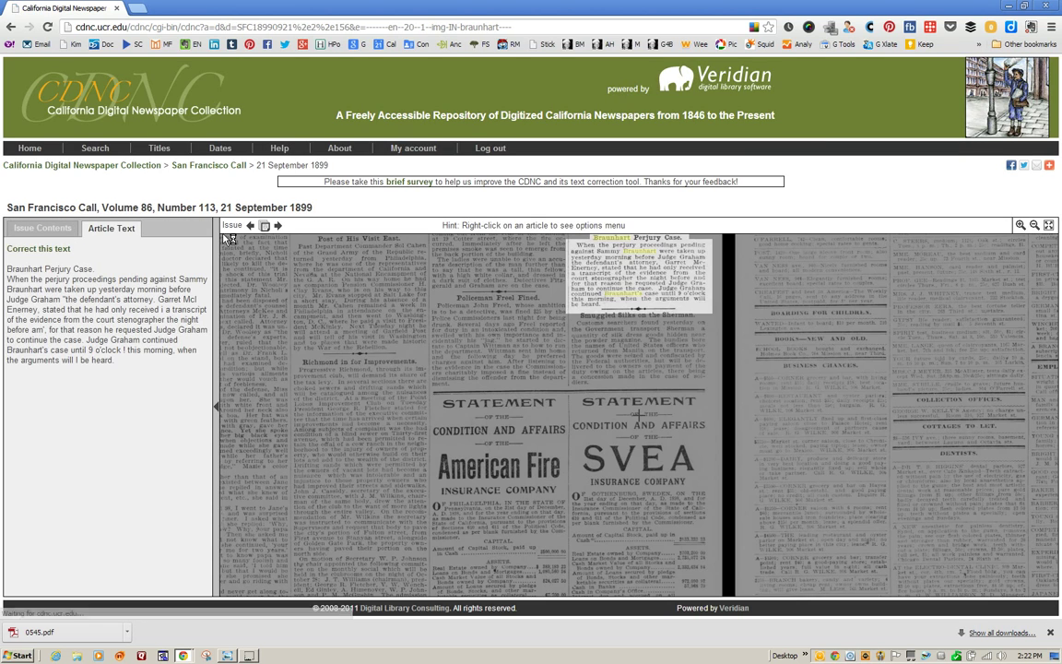
pyautogui.click(508, 279)
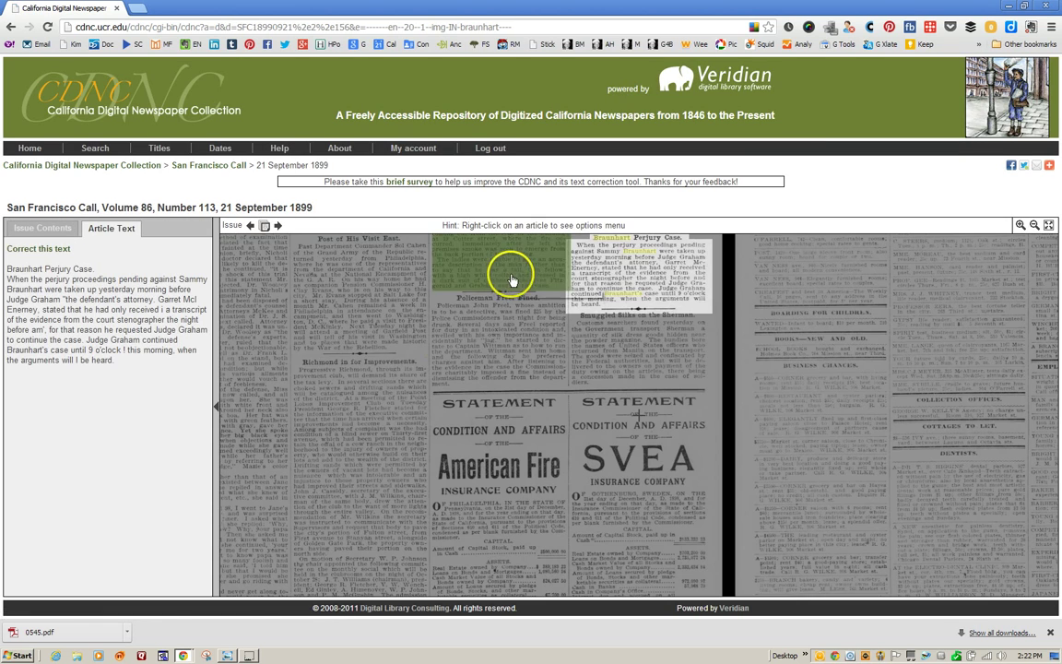
pyautogui.moveTo(512, 275); pyautogui.dragTo(373, 394)
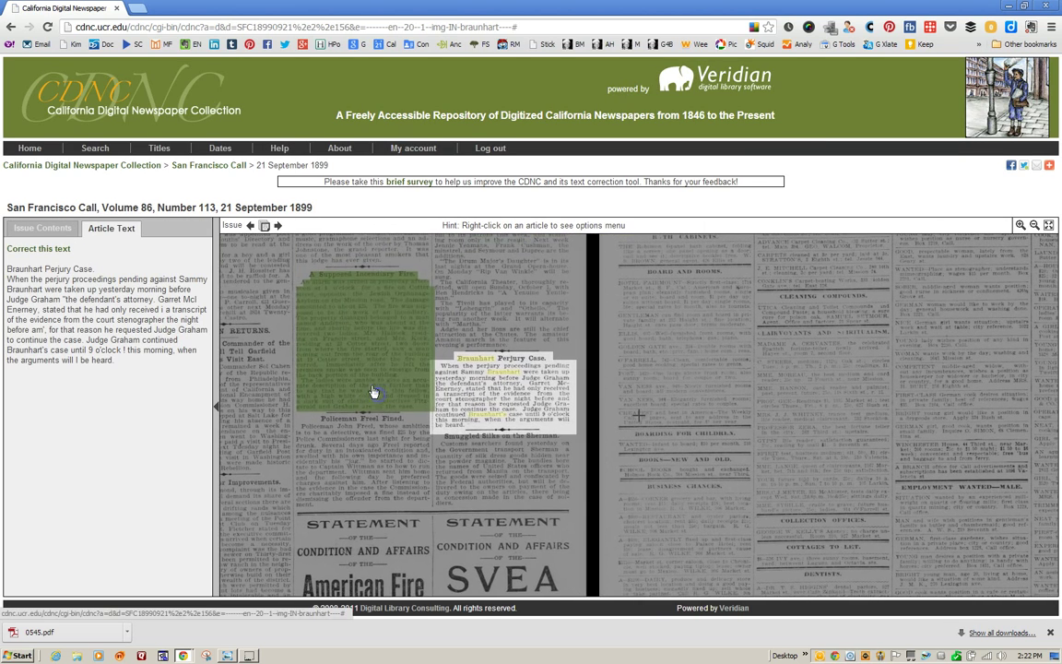
pyautogui.click(95, 150)
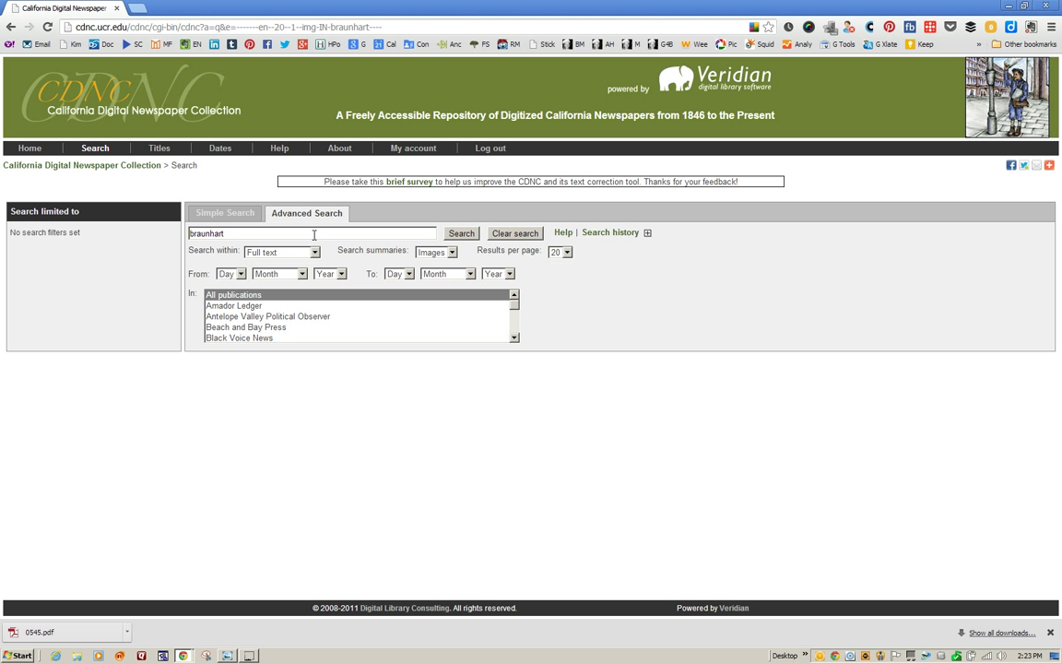
# - Bring Windows Photo Viewer to the front showing the 'Researching Newspapers - The California Digital Newspaper Collection' slide
pyautogui.click(227, 654)
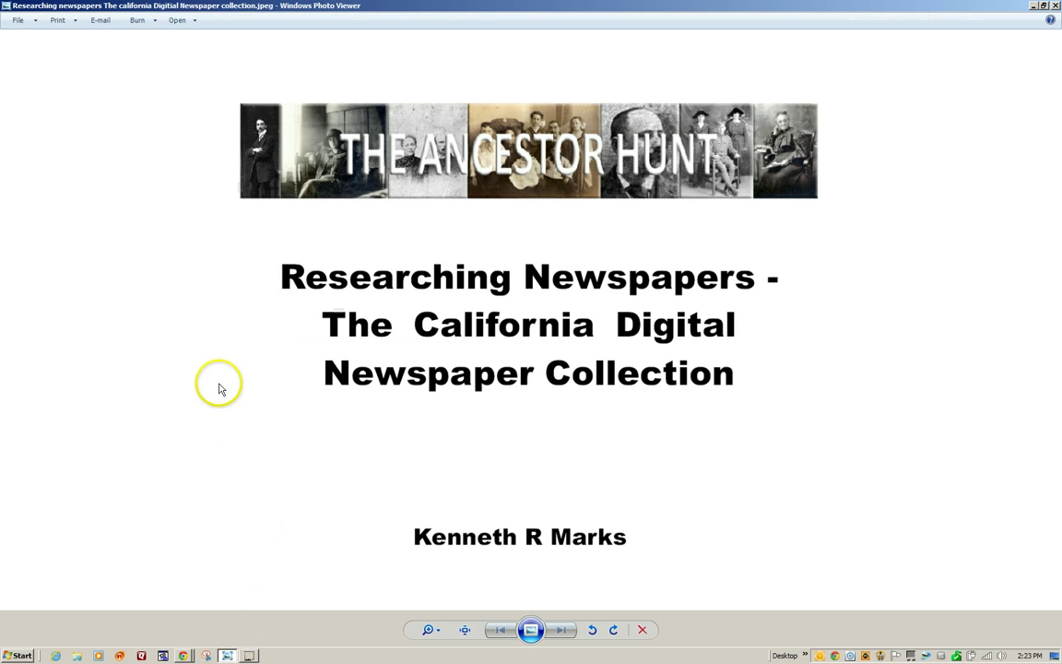